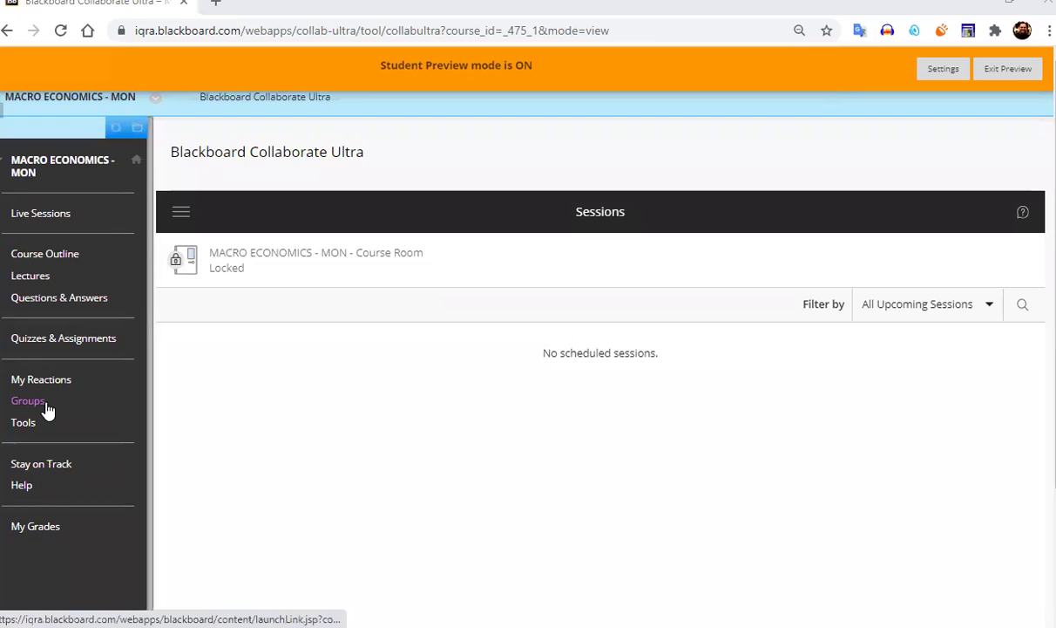
# Step: Open Week 1 - Circular Flow of Income (Test-1) from the Assignments folder in Quizzes & Assignments
pyautogui.click(67, 344)
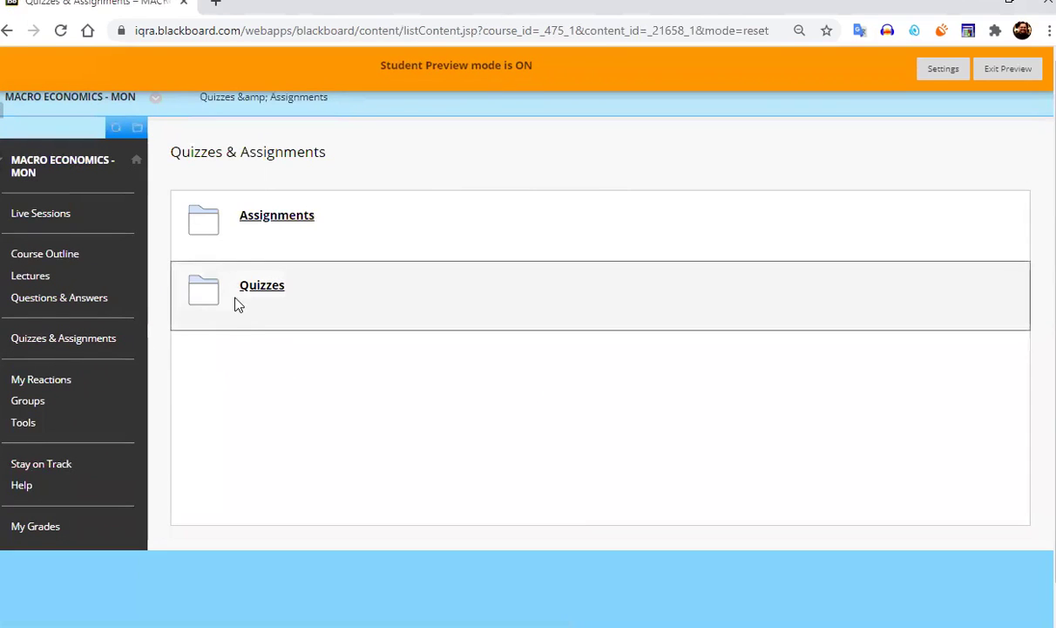
pyautogui.click(276, 218)
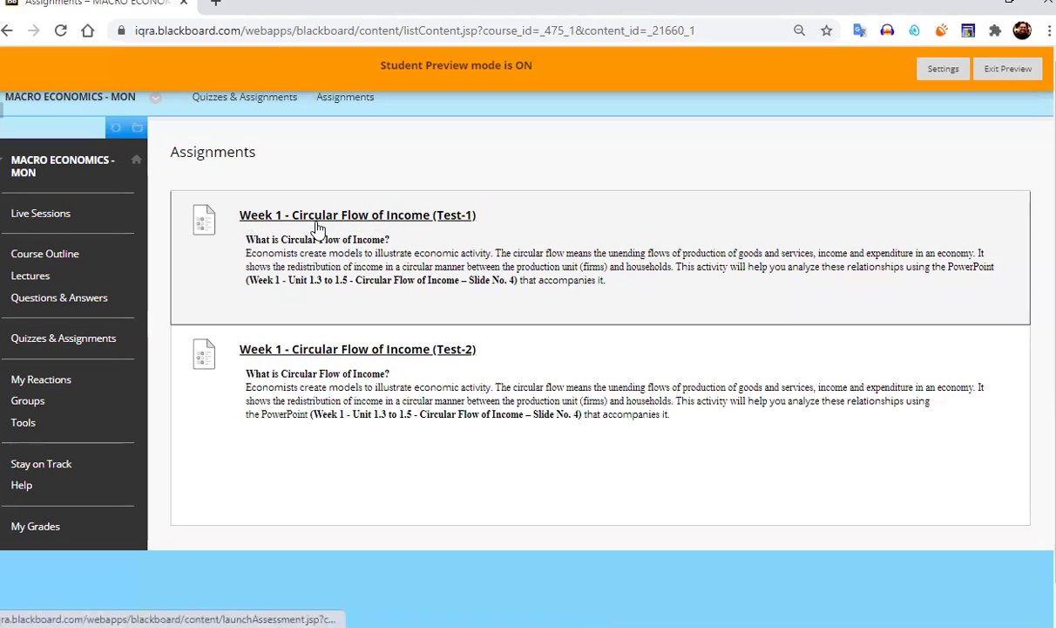
pyautogui.click(373, 225)
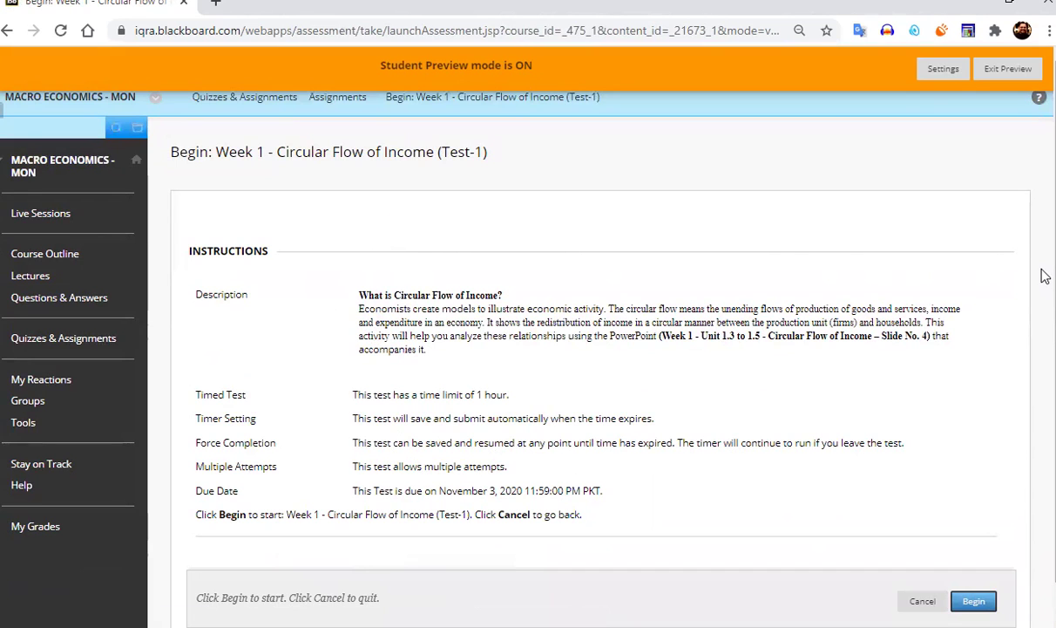
# Step: Review the start page's time limit, PowerPoint reference and force completion rule, and begin the test
pyautogui.scroll(-1, 1045, 279)
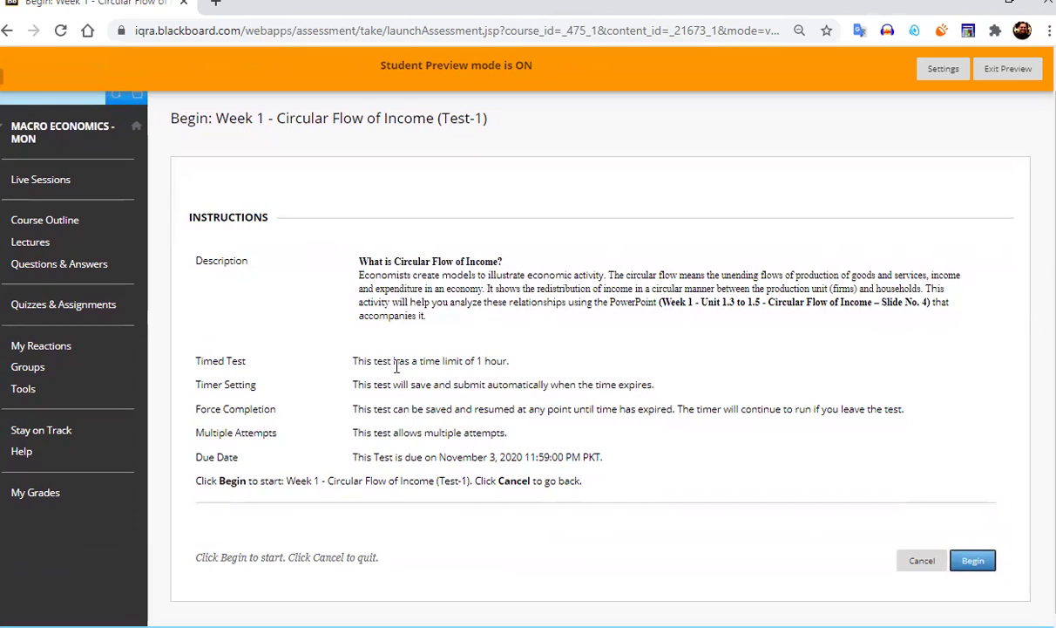
pyautogui.moveTo(509, 361); pyautogui.dragTo(481, 362)
pyautogui.click(534, 354)
pyautogui.moveTo(665, 302); pyautogui.dragTo(813, 301)
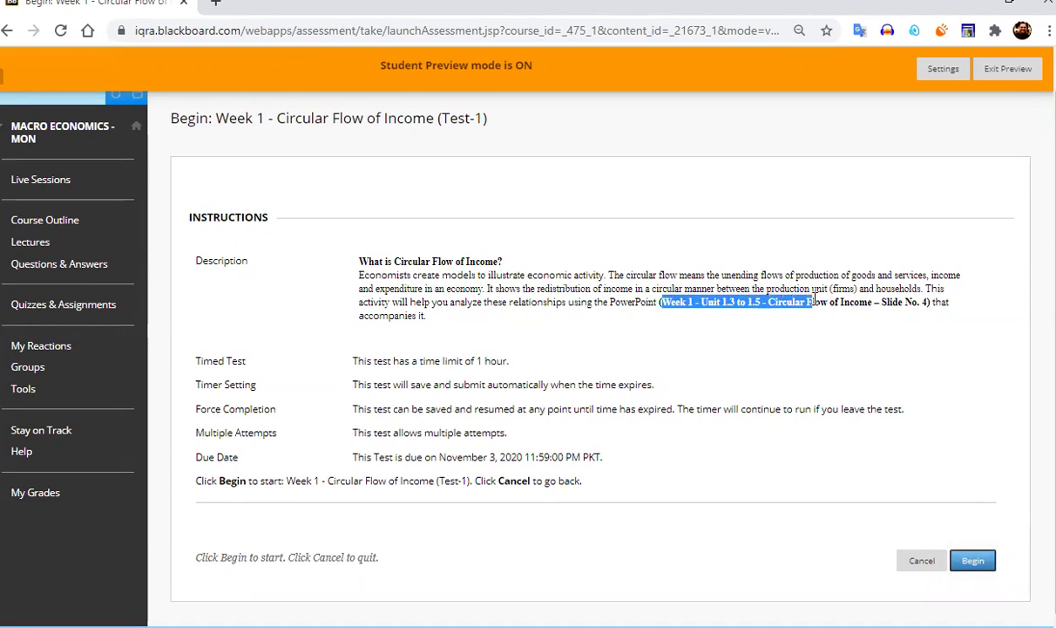
pyautogui.click(774, 322)
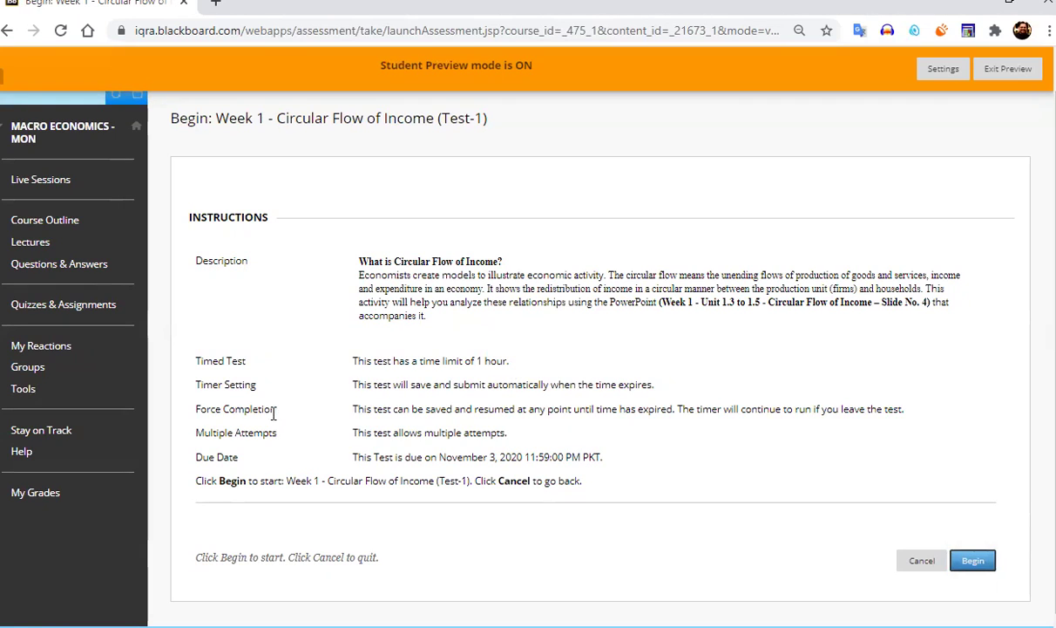
pyautogui.moveTo(277, 409); pyautogui.dragTo(255, 414)
pyautogui.click(254, 414)
pyautogui.click(974, 562)
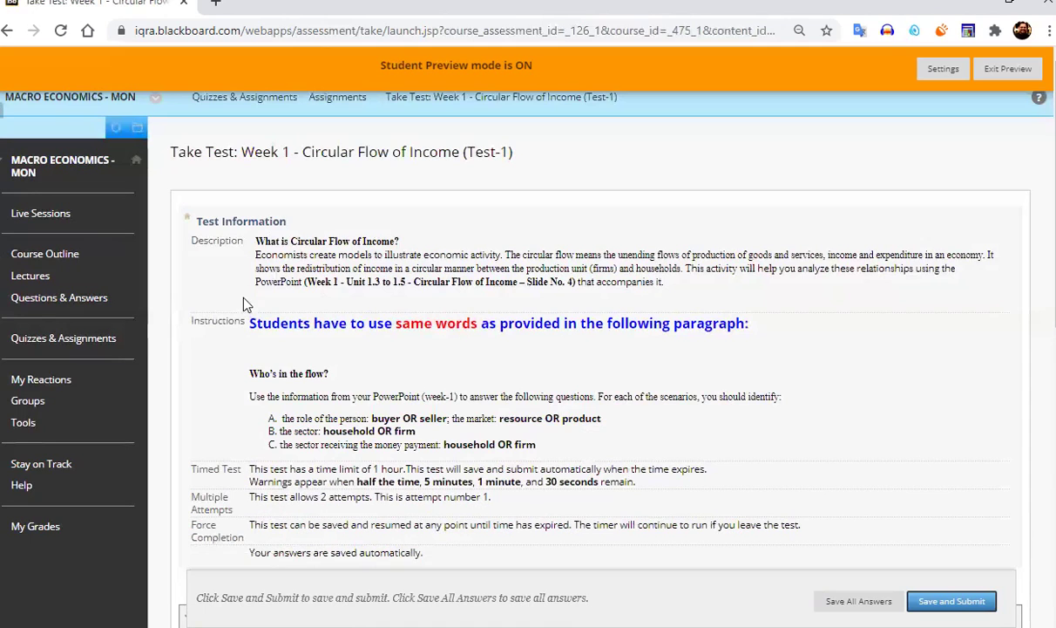
# Step: Read the test description and the instruction about using the same words as the paragraph
pyautogui.moveTo(192, 248); pyautogui.dragTo(670, 290)
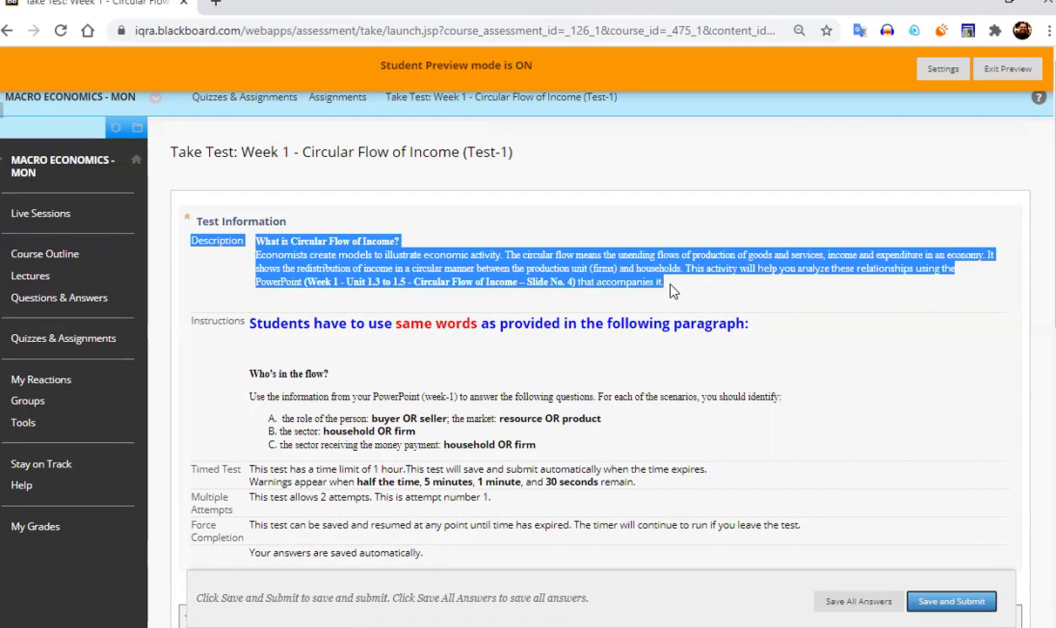
pyautogui.click(670, 291)
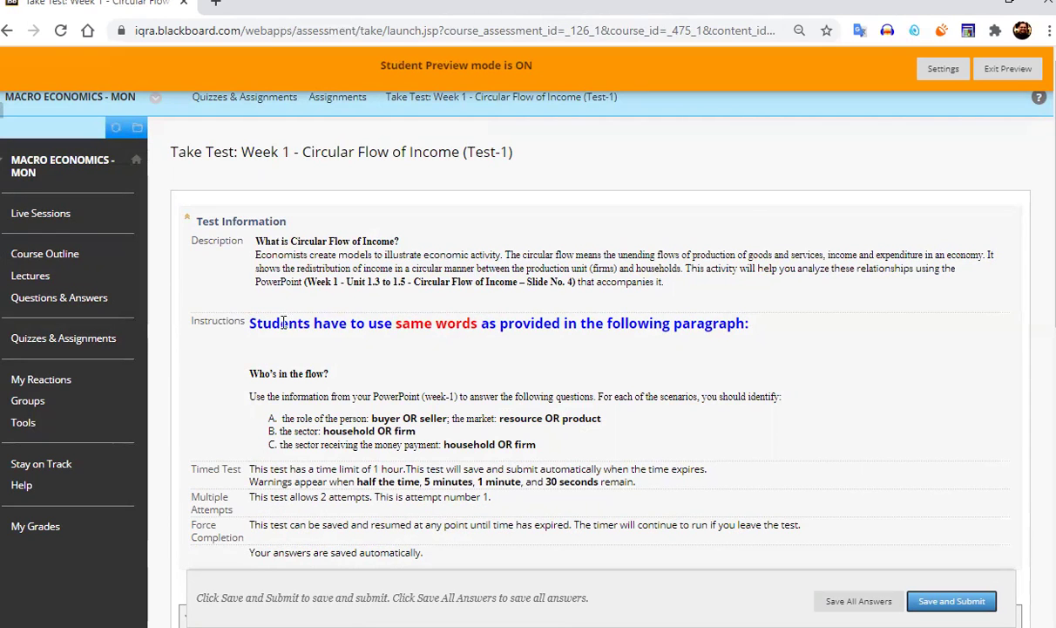
pyautogui.moveTo(1045, 297); pyautogui.dragTo(1046, 350)
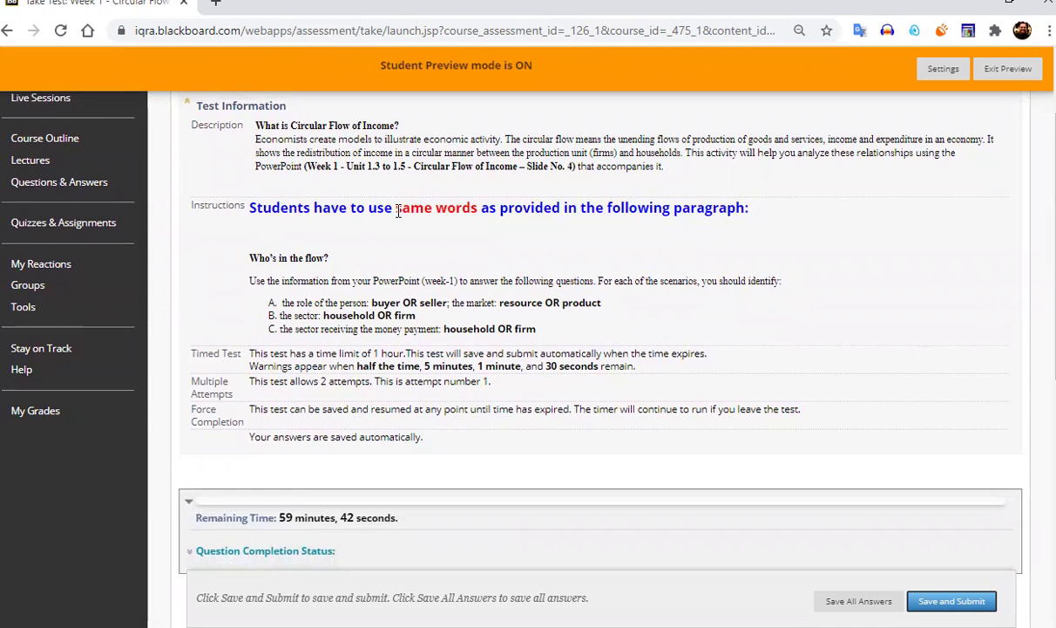
pyautogui.moveTo(395, 209); pyautogui.dragTo(470, 209)
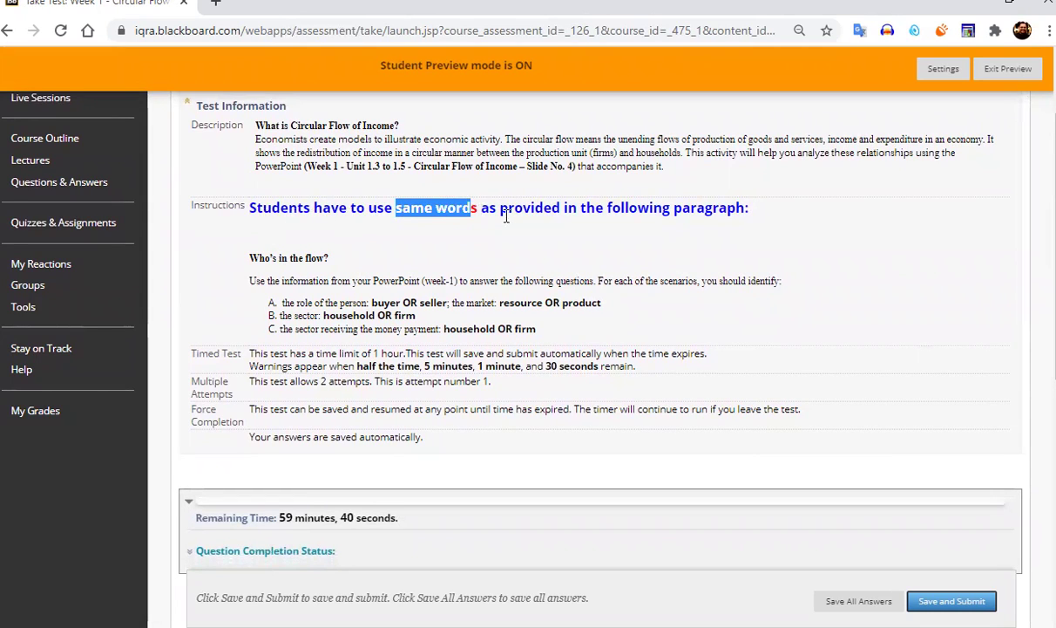
pyautogui.click(480, 211)
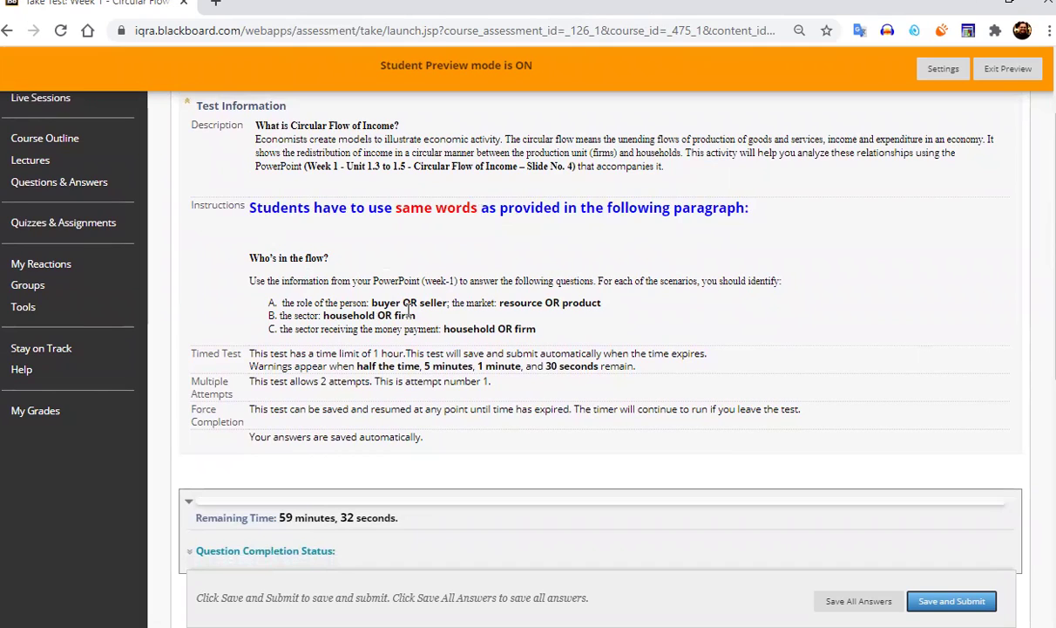
# Step: Examine the permitted answer wording for the person's role, market, sector and money payment, and recheck the same-words instruction
pyautogui.moveTo(373, 303); pyautogui.dragTo(401, 303)
pyautogui.click(389, 303)
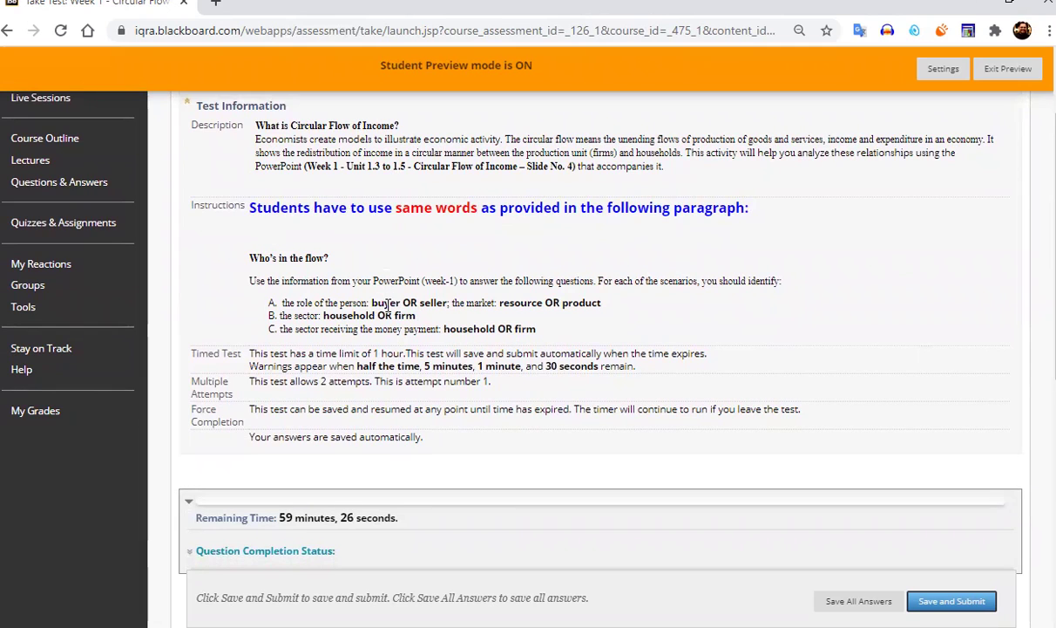
pyautogui.moveTo(423, 302); pyautogui.dragTo(547, 304)
pyautogui.click(493, 305)
pyautogui.moveTo(567, 305); pyautogui.dragTo(589, 305)
pyautogui.click(589, 307)
pyautogui.moveTo(375, 329); pyautogui.dragTo(441, 329)
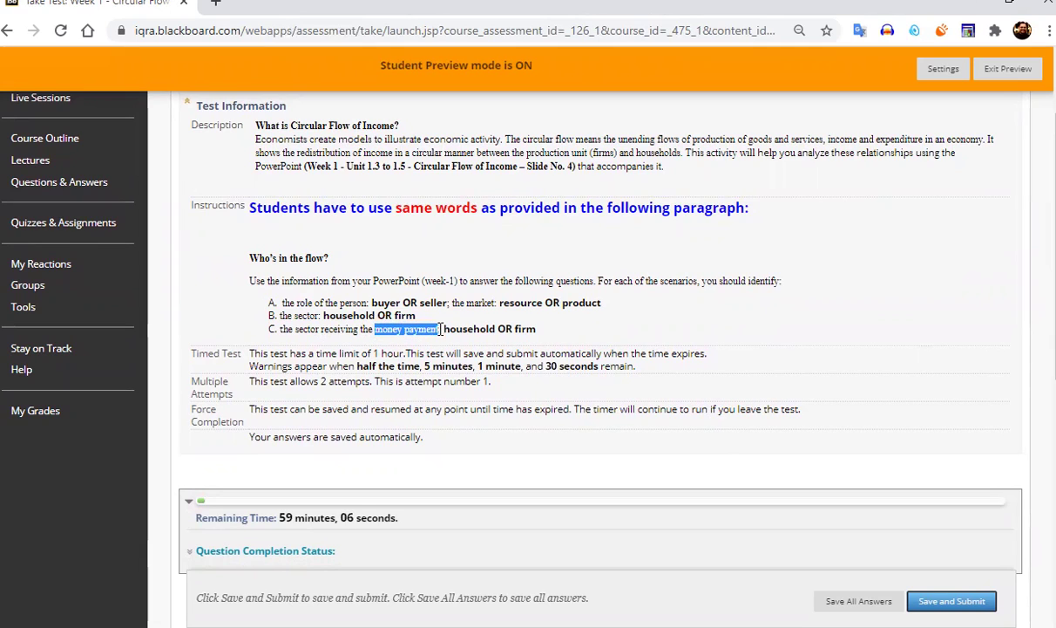
pyautogui.click(441, 330)
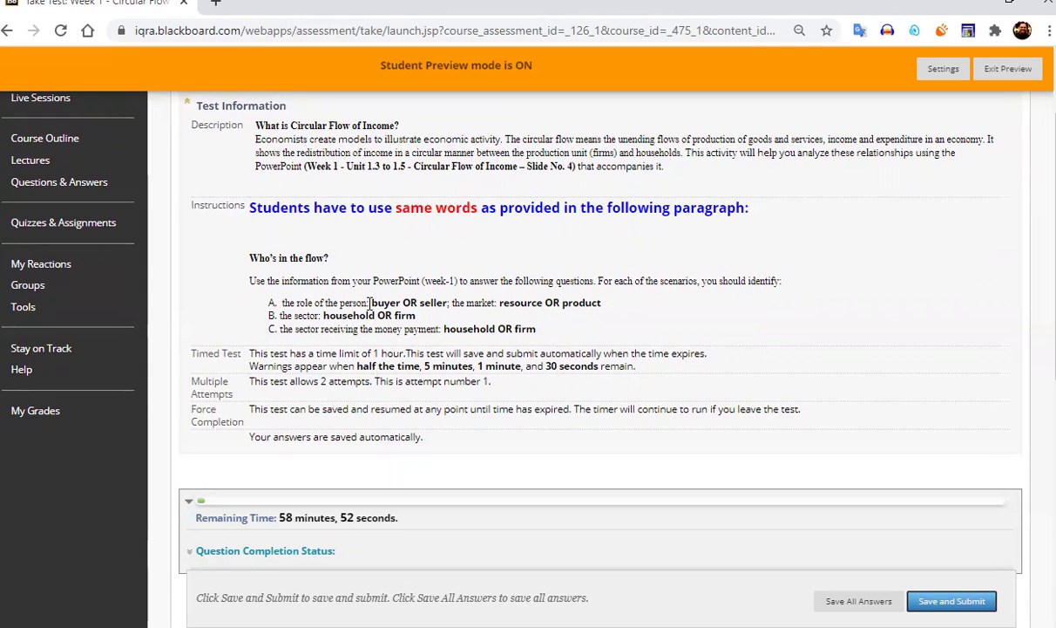
pyautogui.moveTo(370, 303); pyautogui.dragTo(402, 309)
pyautogui.click(346, 310)
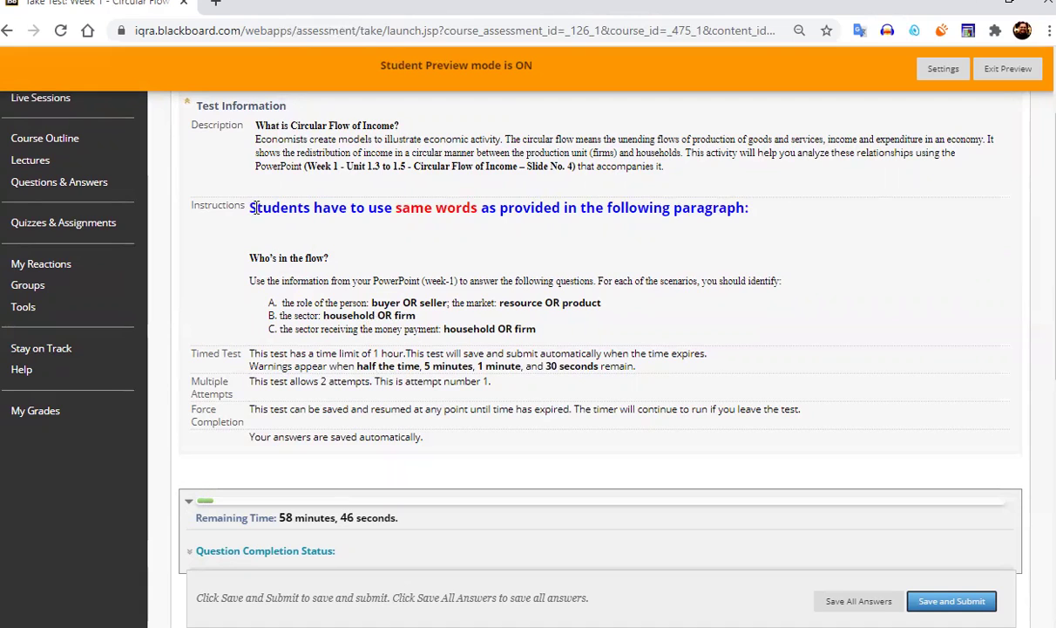
pyautogui.moveTo(245, 202); pyautogui.dragTo(385, 204)
pyautogui.click(431, 250)
# Step: Review the test's time warnings, allowed attempts and force completion rule, and continue down to Question 1
pyautogui.moveTo(426, 367); pyautogui.dragTo(435, 370)
pyautogui.click(436, 369)
pyautogui.moveTo(377, 385); pyautogui.dragTo(497, 391)
pyautogui.click(497, 391)
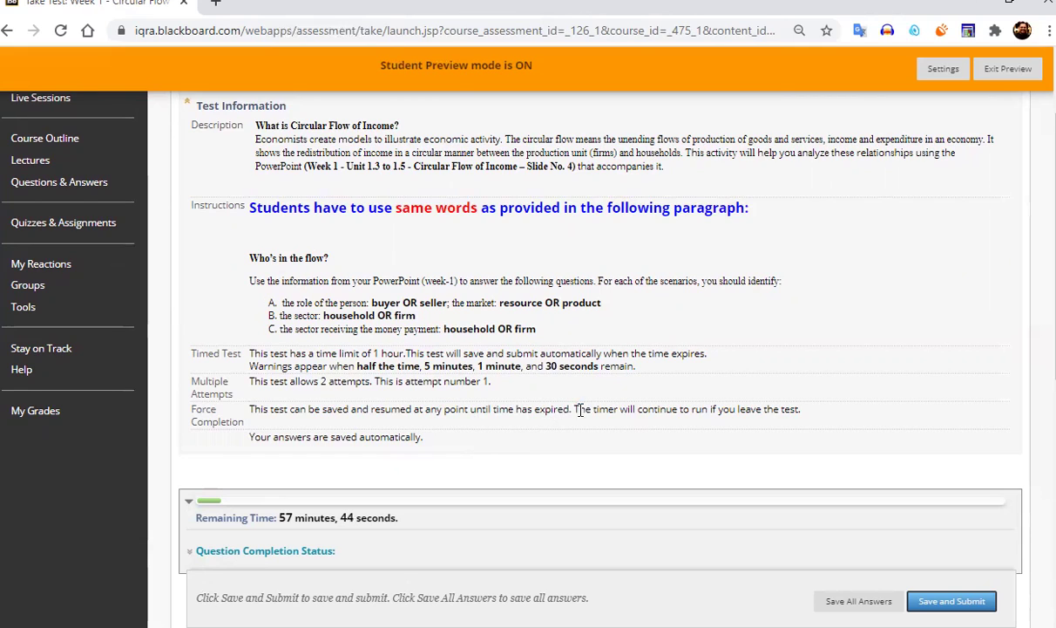
pyautogui.moveTo(574, 409); pyautogui.dragTo(807, 418)
pyautogui.click(807, 418)
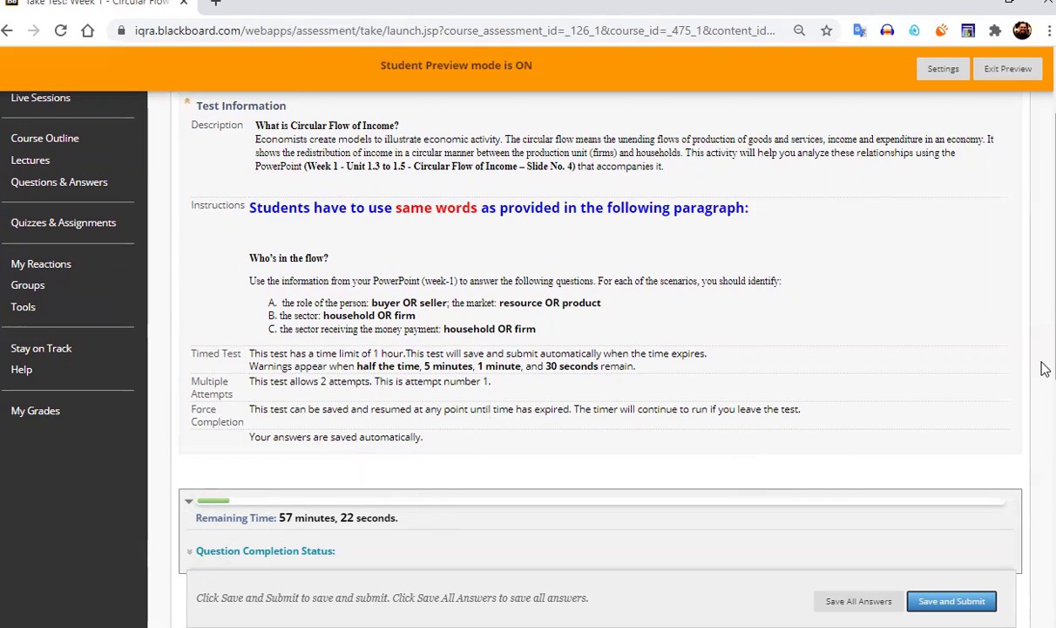
pyautogui.moveTo(1046, 370); pyautogui.dragTo(1046, 418)
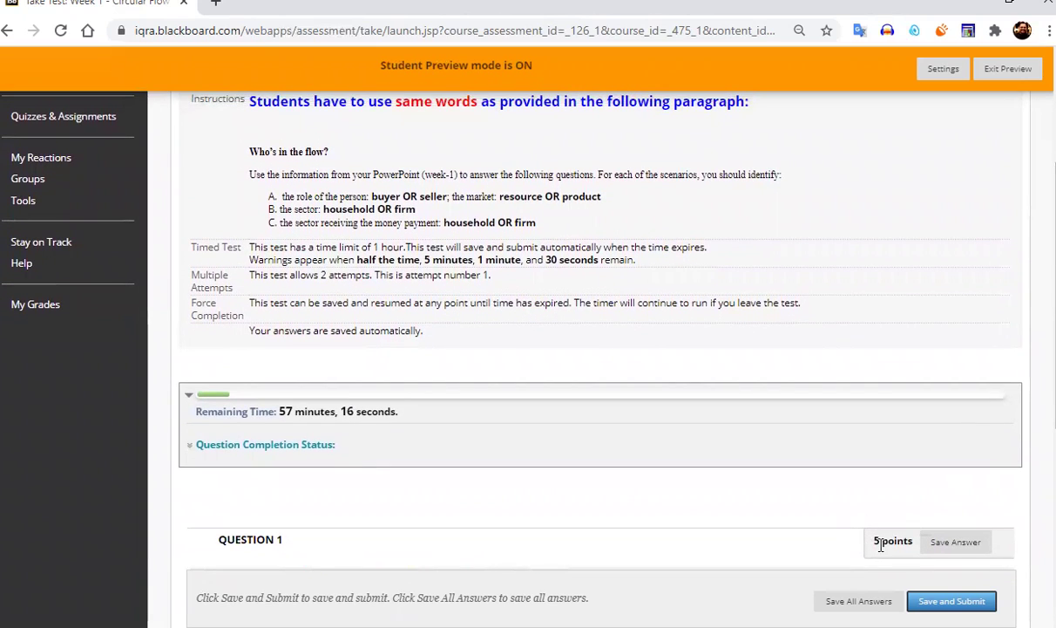